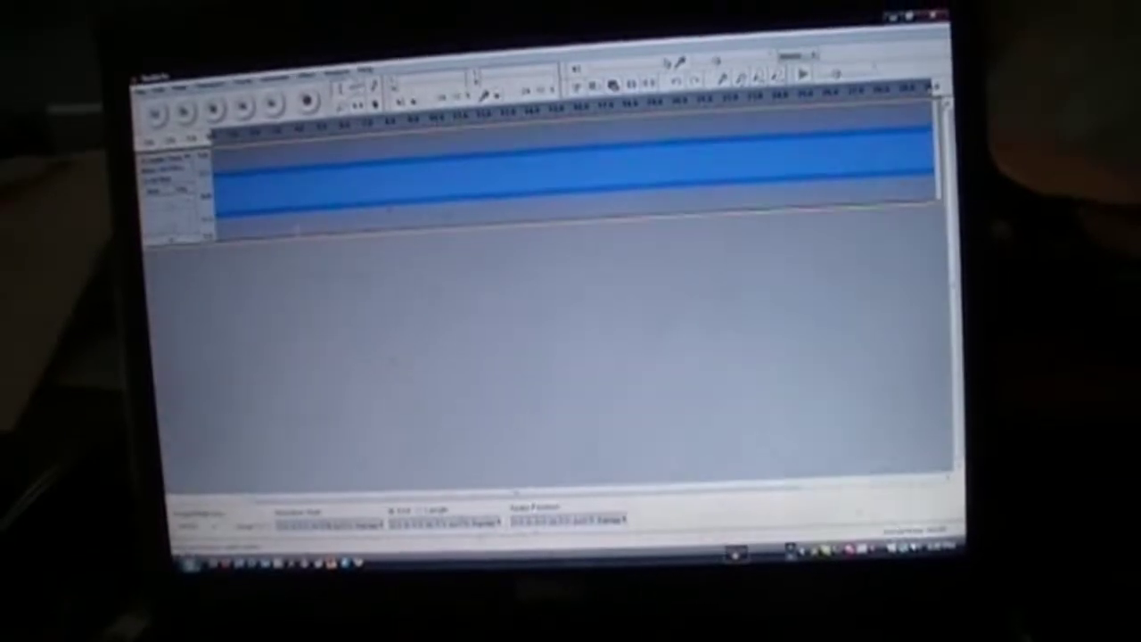
Step: Play back the 30-second 440 Hz sine tone on the track
key("space")
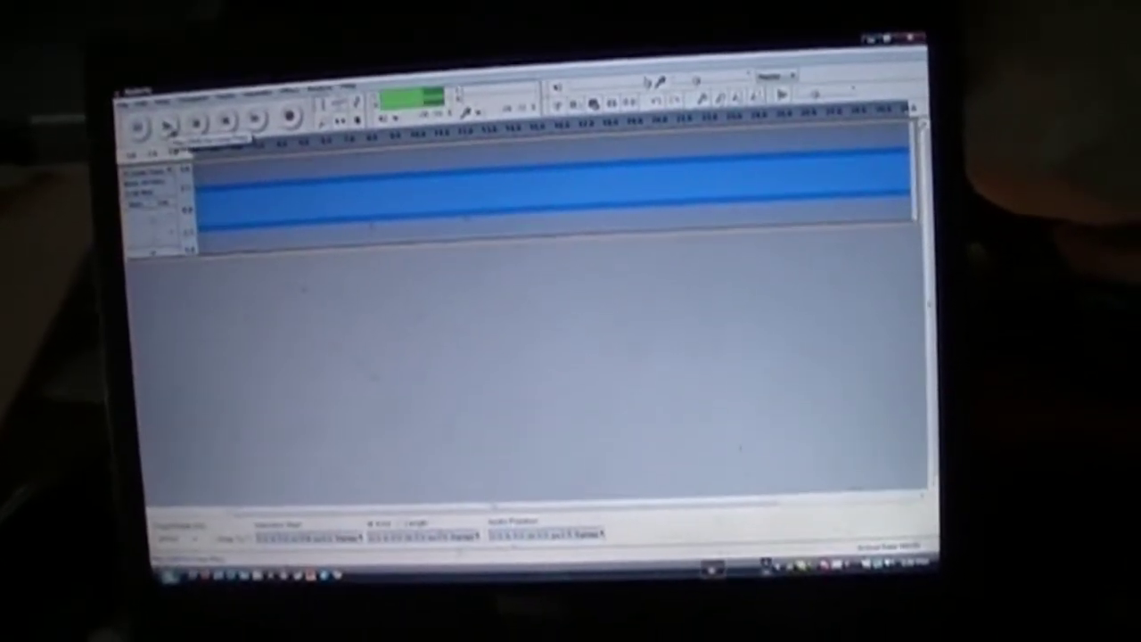